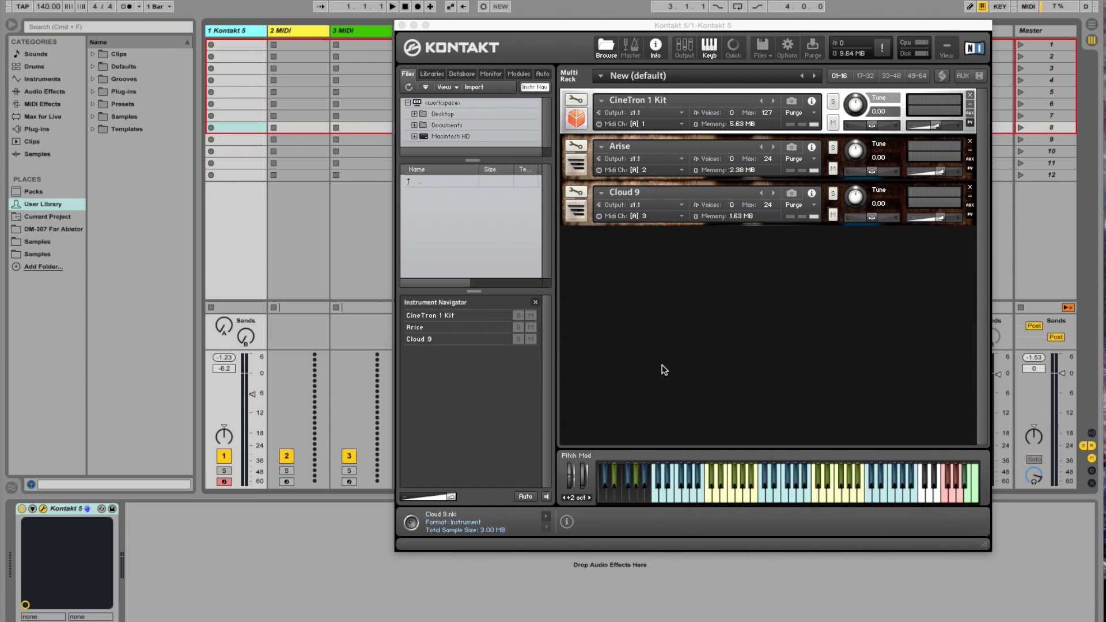
# Show Kontakt's Outputs mixer panel and begin adding new output channels
pyautogui.click(684, 48)
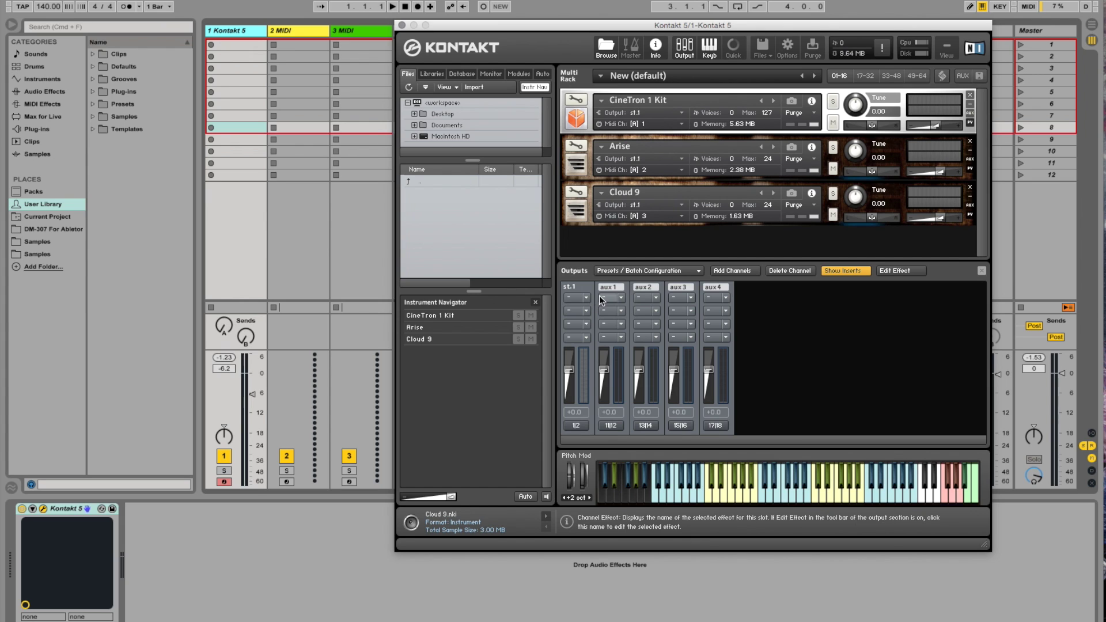
pyautogui.click(733, 271)
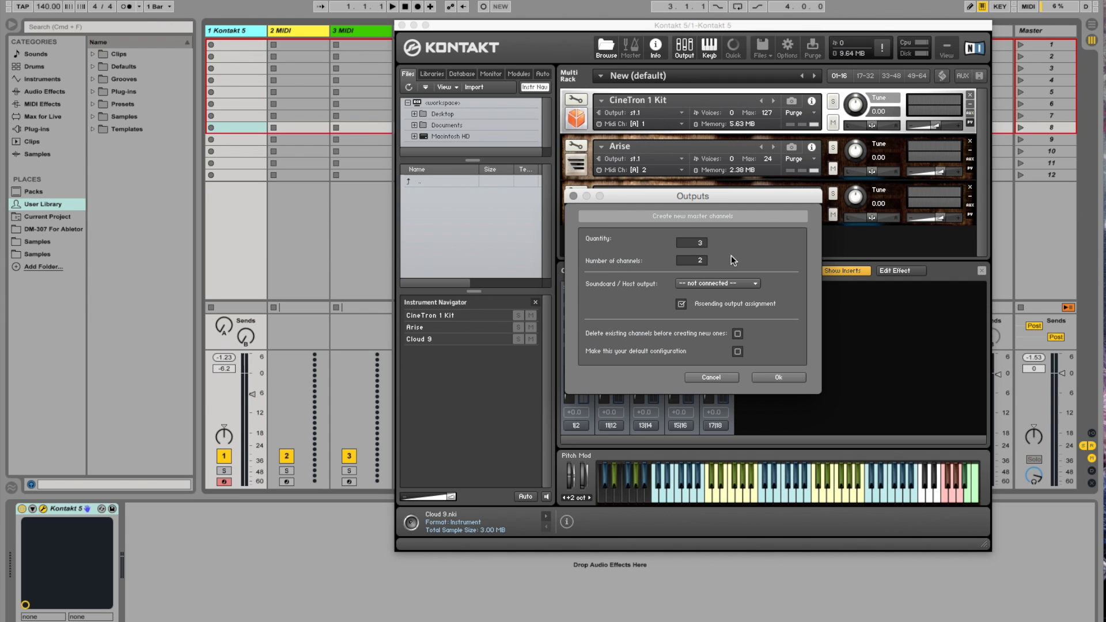
# Create three stereo channels from host output st.1, replacing existing ones and saving as default
pyautogui.click(718, 283)
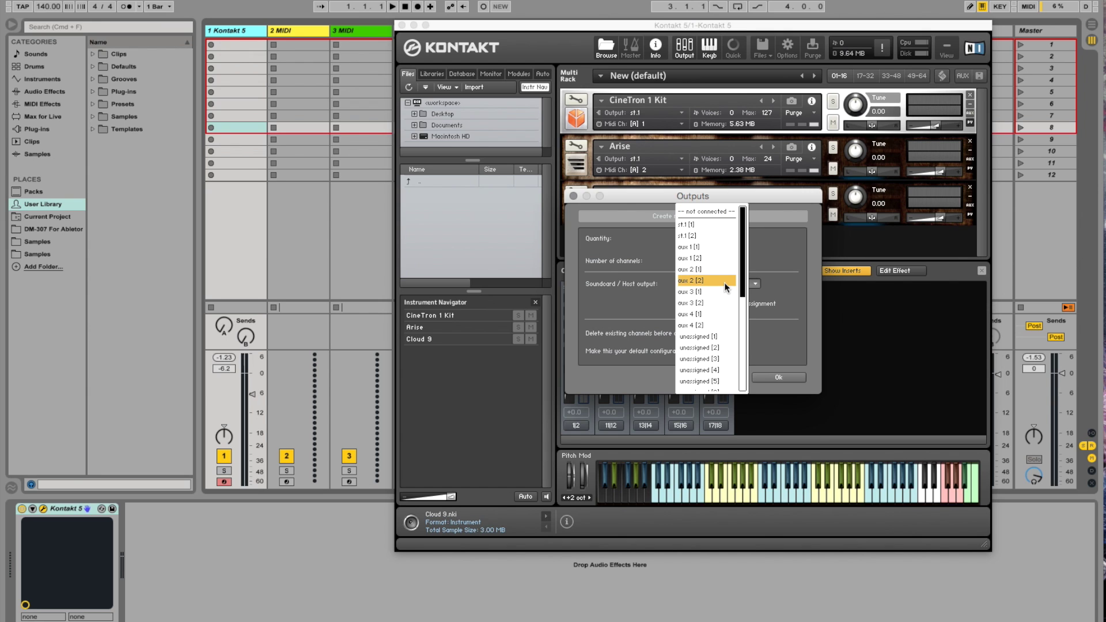
pyautogui.click(687, 224)
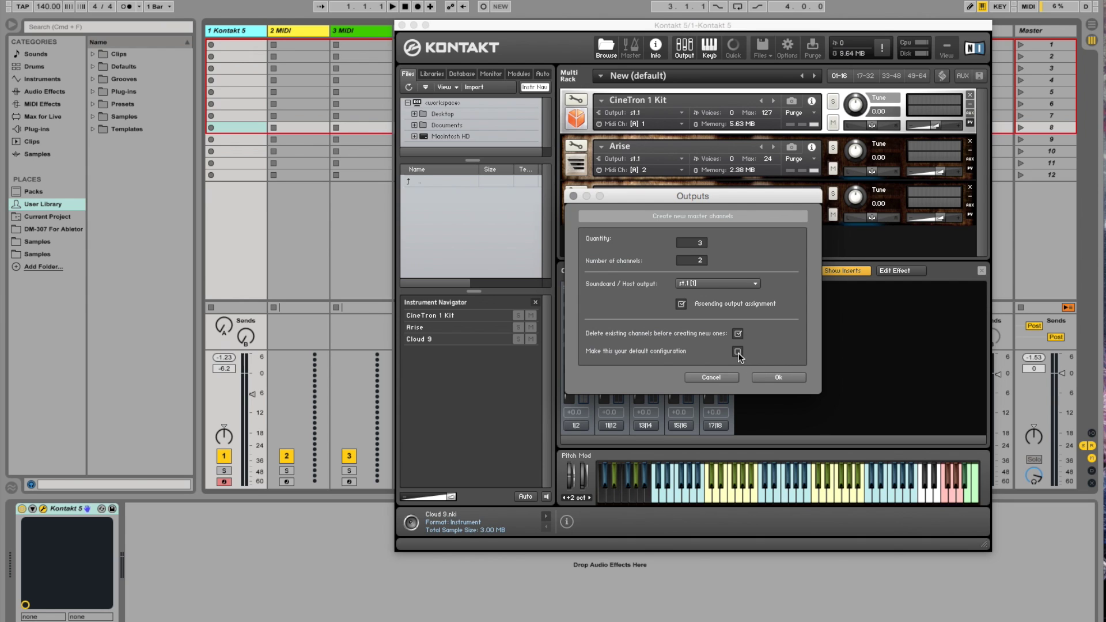
pyautogui.click(778, 377)
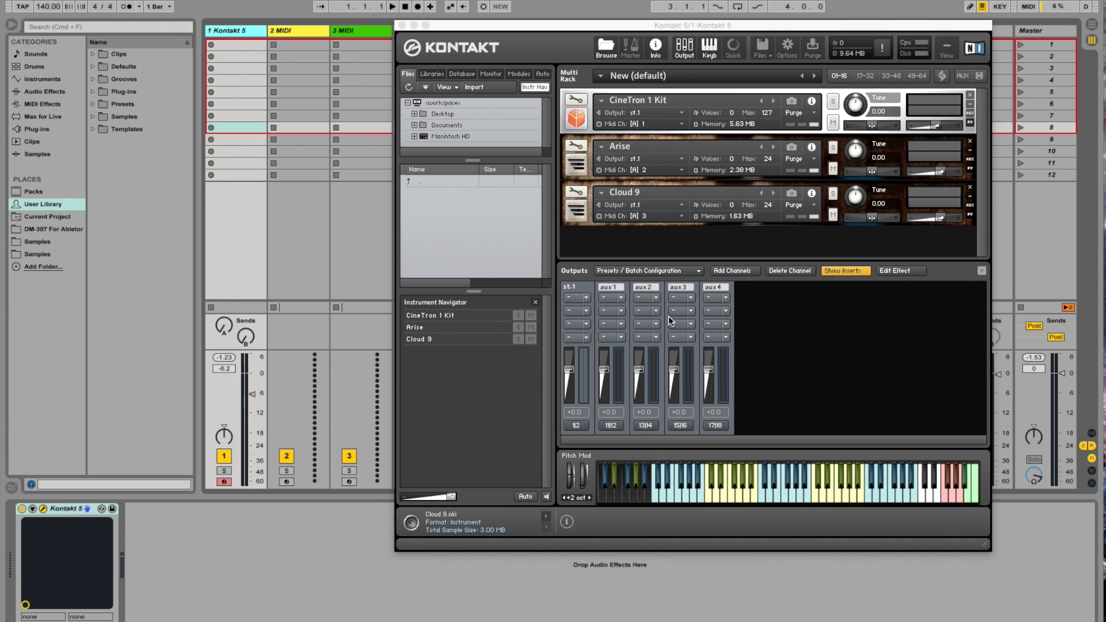
# Send Arise to output st.2 and Cloud 9 to st.3, then close Kontakt
pyautogui.click(651, 205)
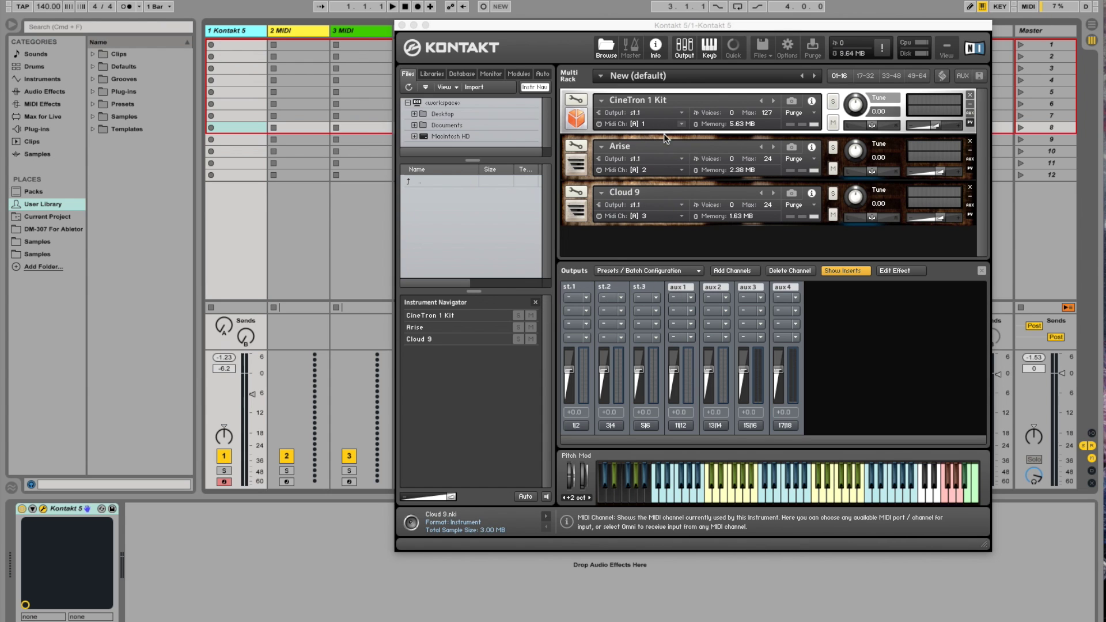
pyautogui.click(663, 160)
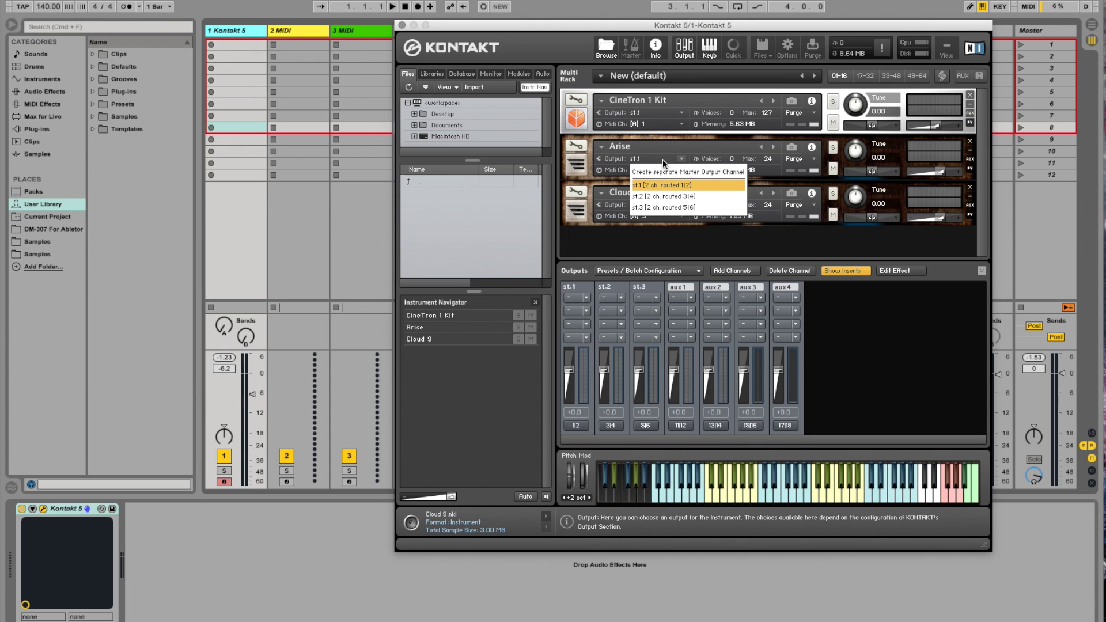
pyautogui.click(657, 195)
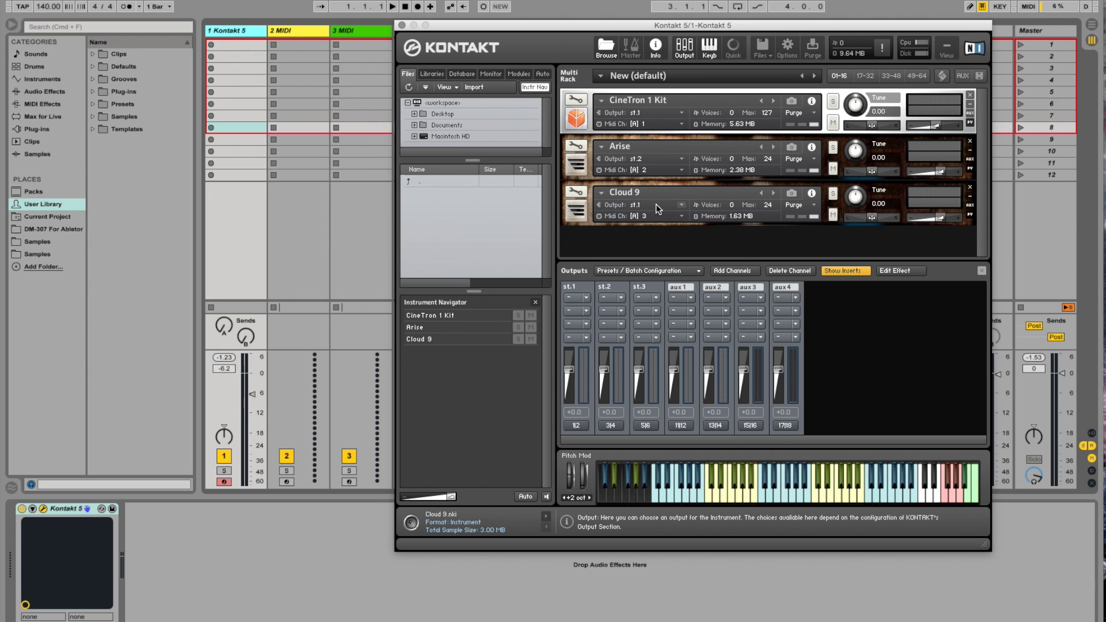
pyautogui.click(659, 207)
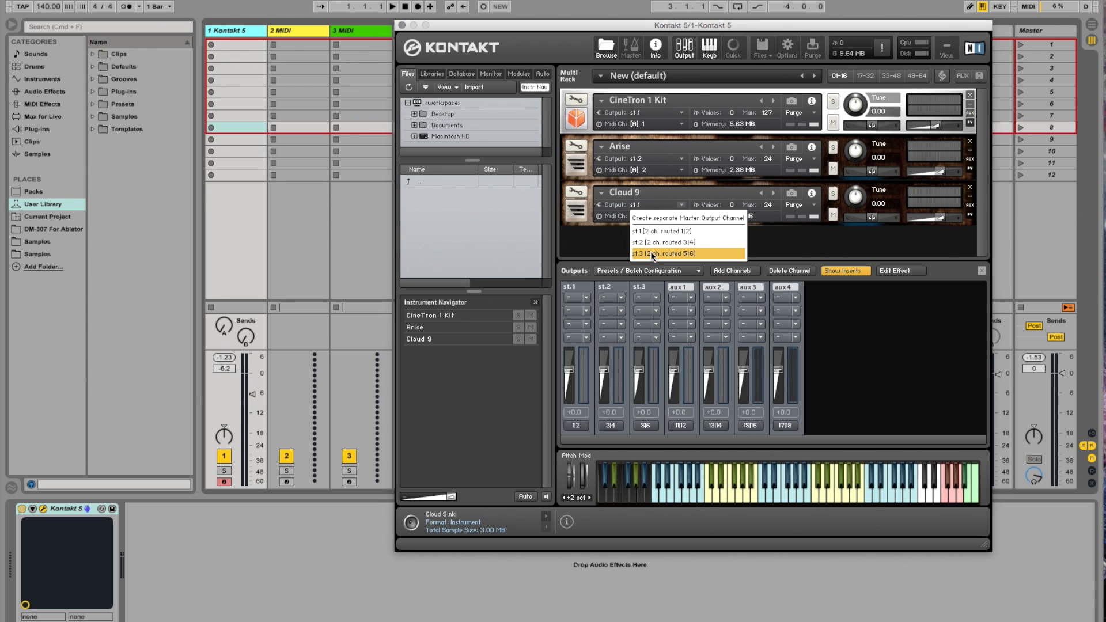
pyautogui.click(651, 252)
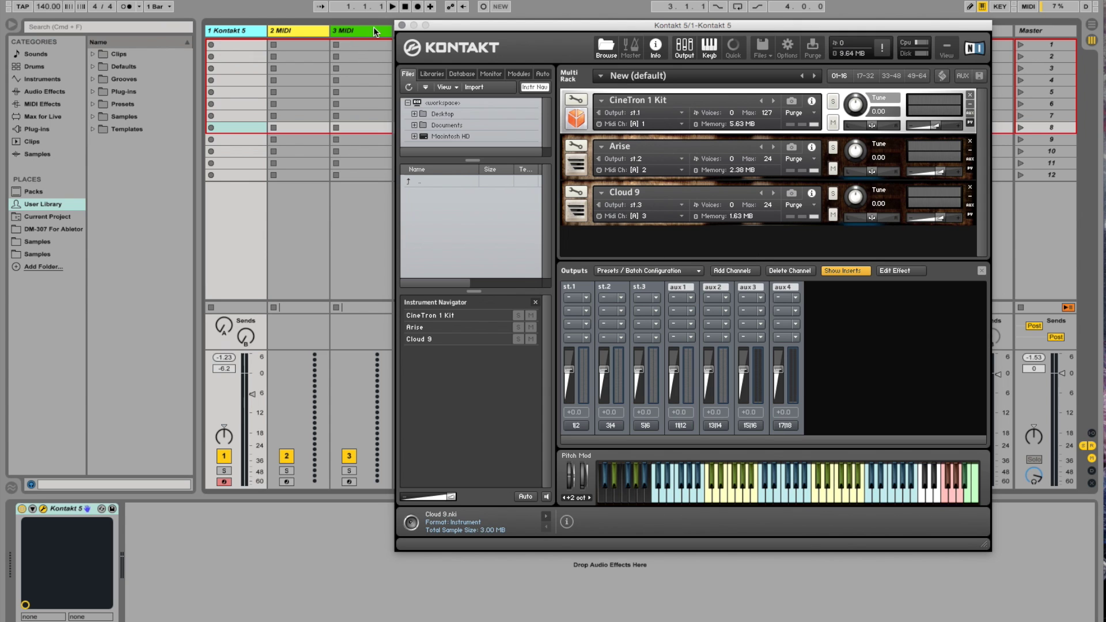
pyautogui.click(371, 95)
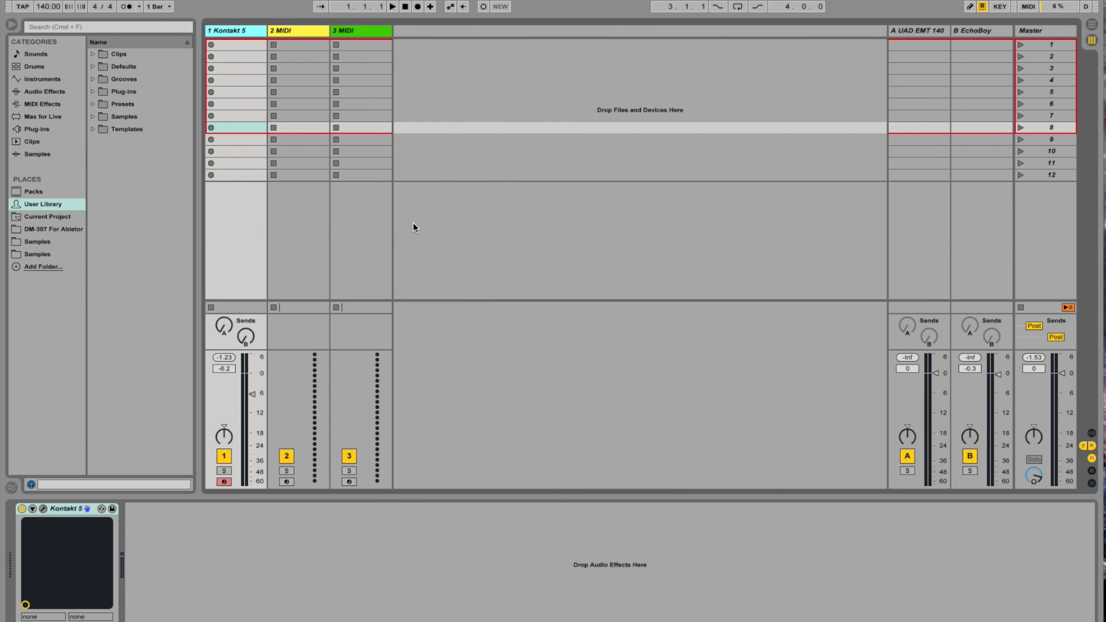
# Load External Instrument from the Instruments browser onto tracks 2 and 3
pyautogui.click(41, 80)
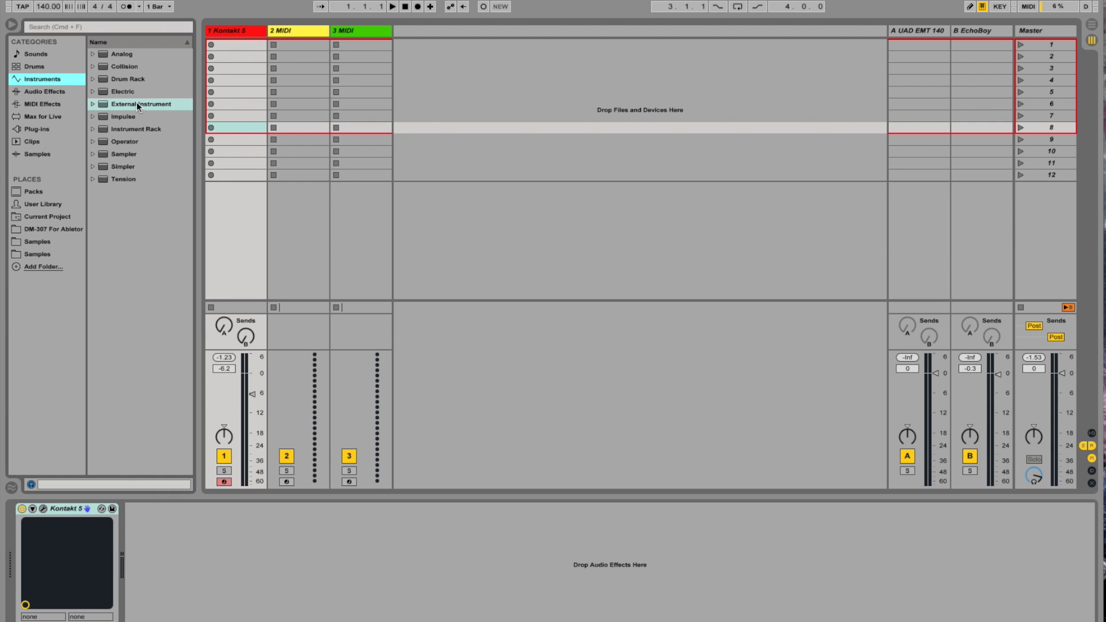
pyautogui.moveTo(133, 104); pyautogui.dragTo(299, 79)
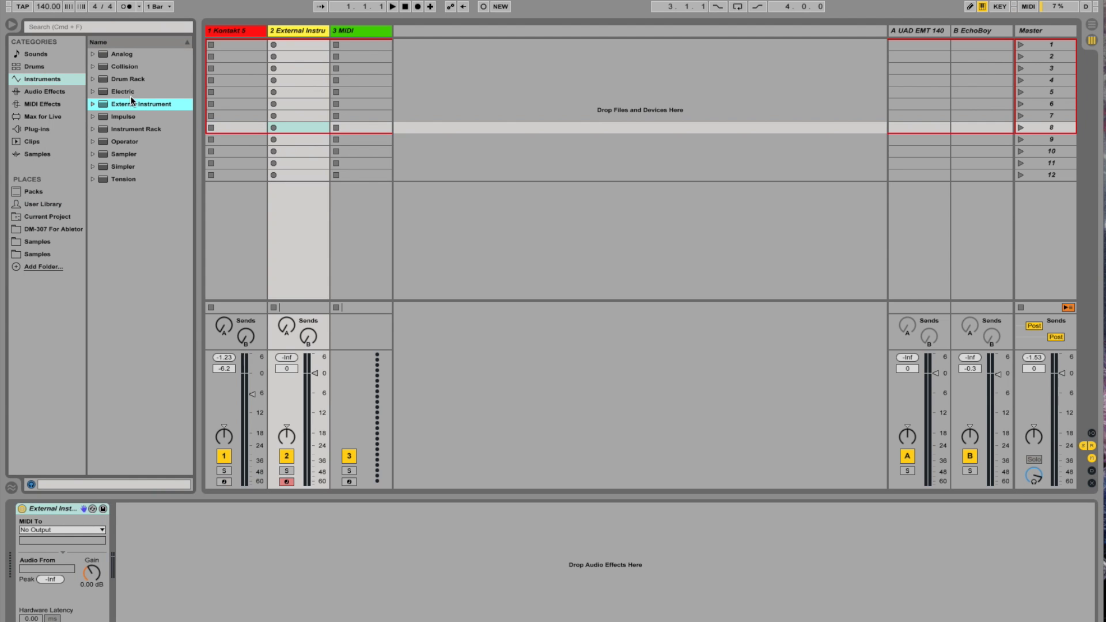
pyautogui.moveTo(123, 105); pyautogui.dragTo(372, 94)
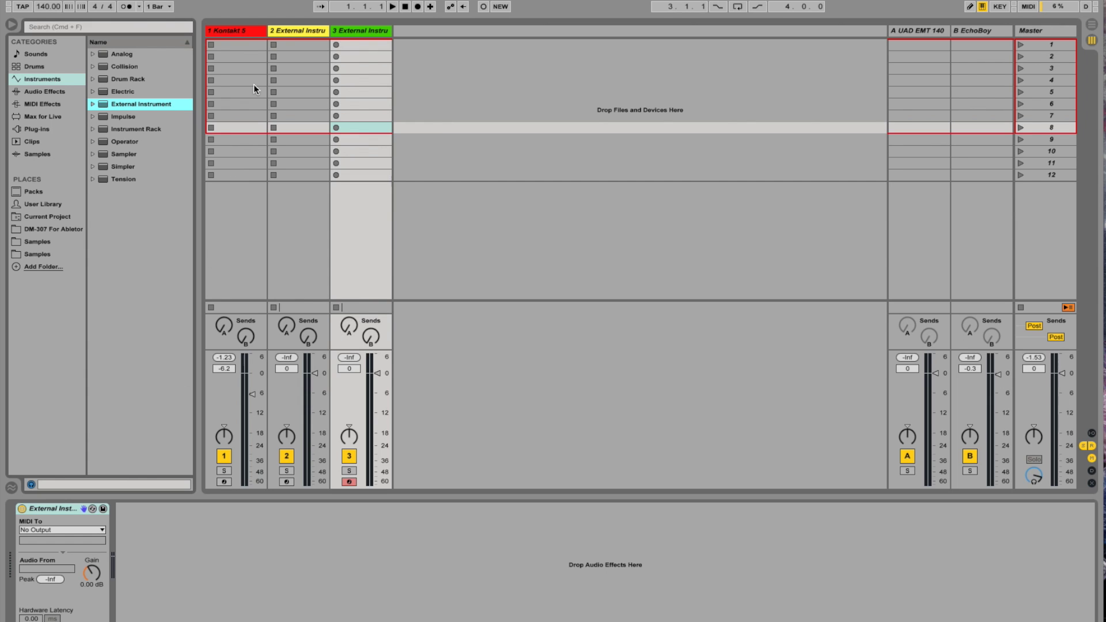
pyautogui.click(285, 30)
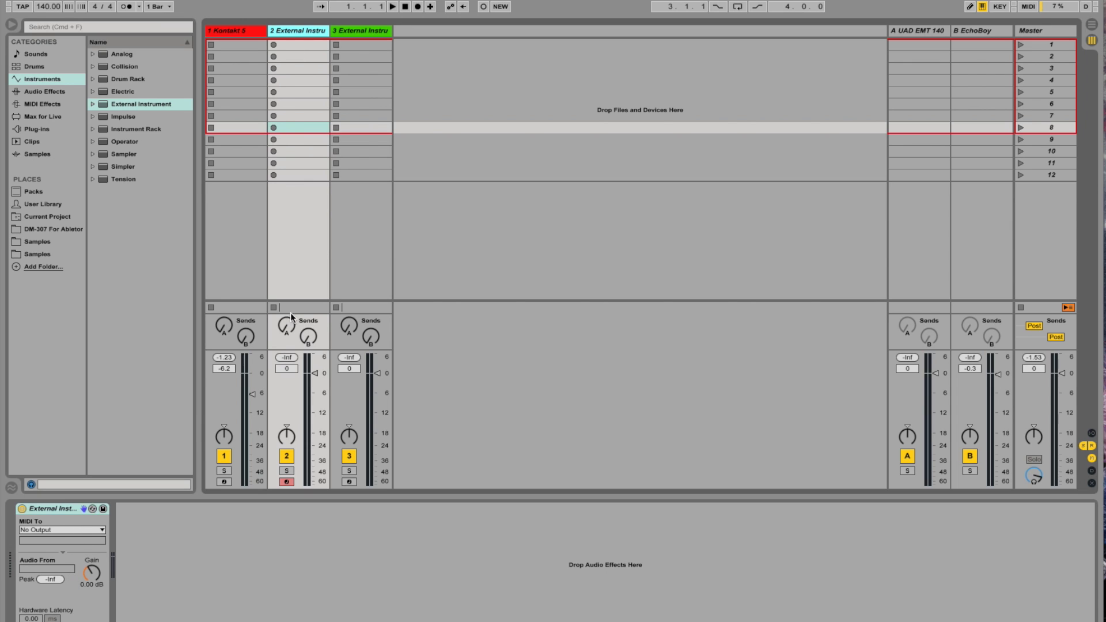
# Send track 2's External Instrument MIDI to Kontakt 5 on channel 2
pyautogui.click(58, 531)
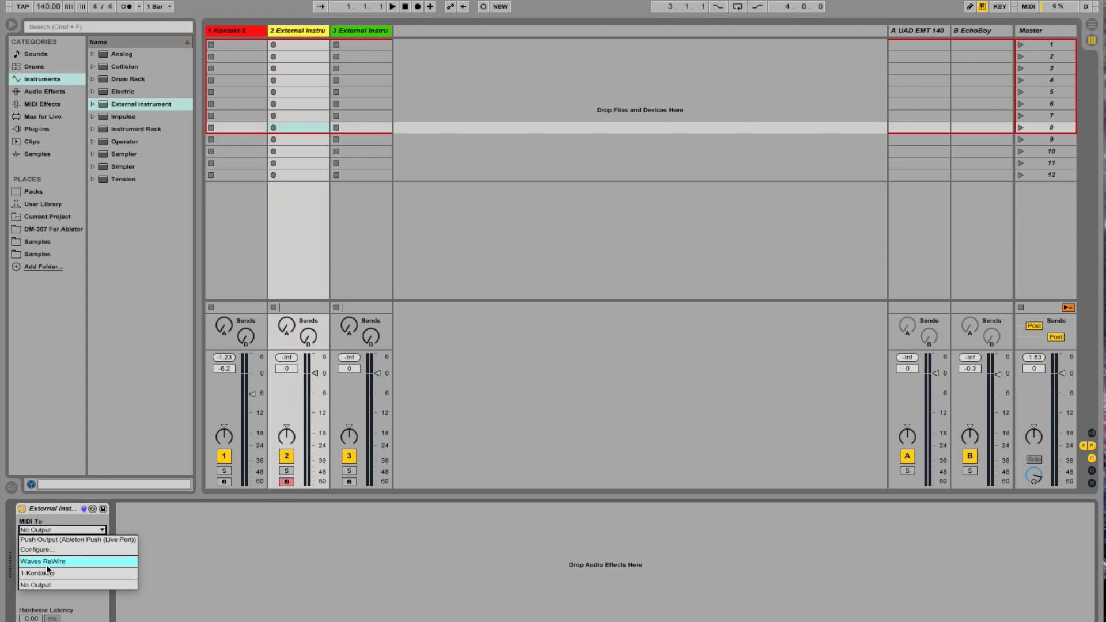
pyautogui.click(45, 572)
pyautogui.click(51, 540)
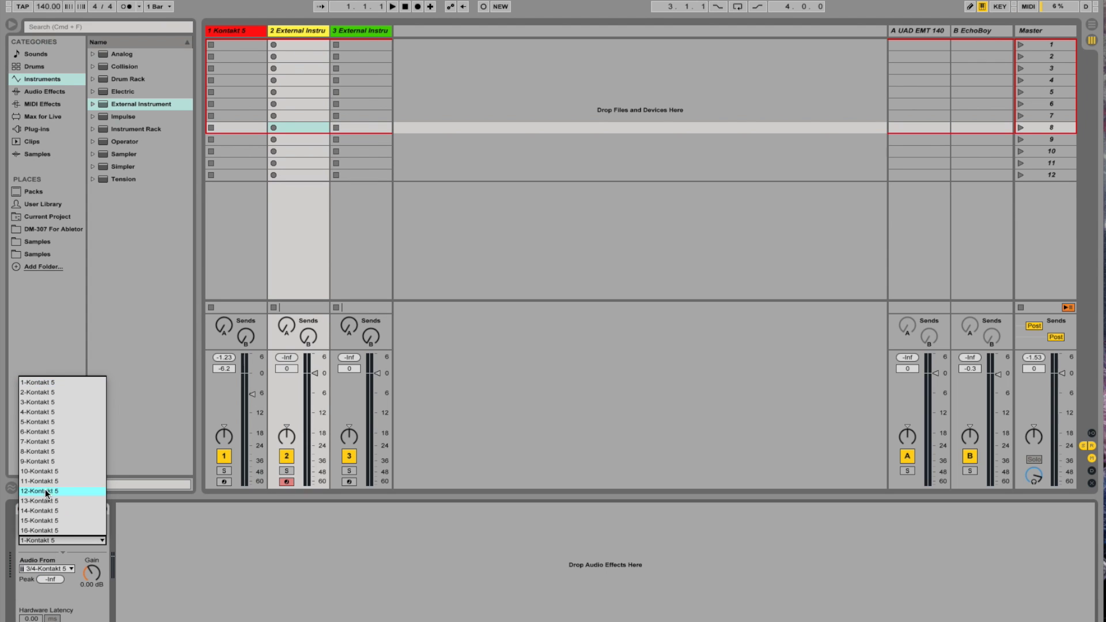
pyautogui.click(40, 402)
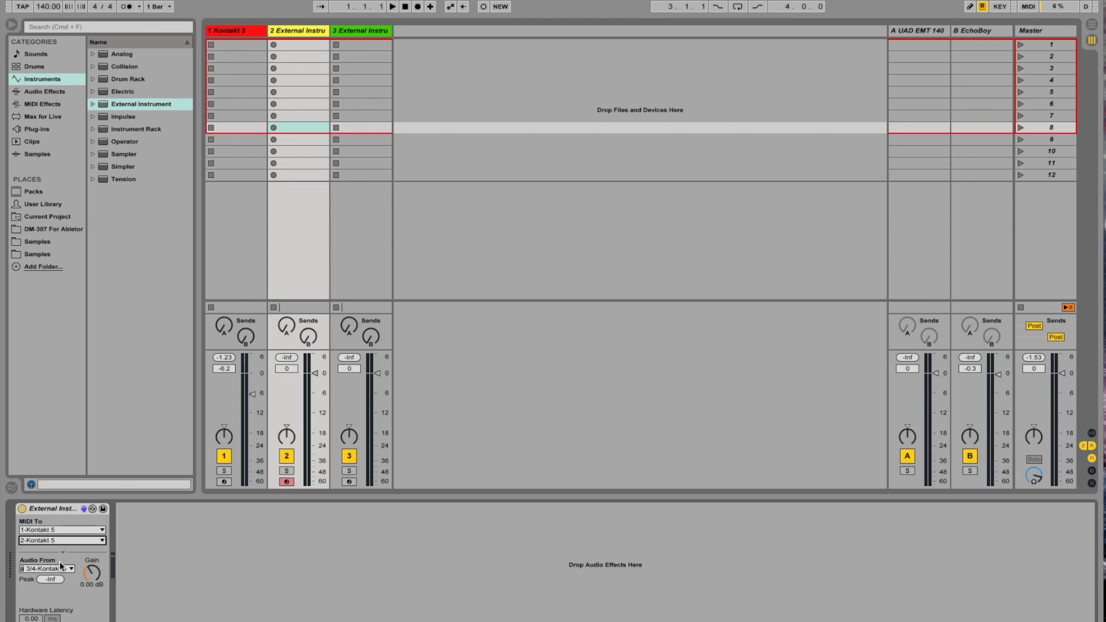
# Route track 3's MIDI to Kontakt 5 channel 3, with audio returning from outputs 5/6
pyautogui.click(353, 30)
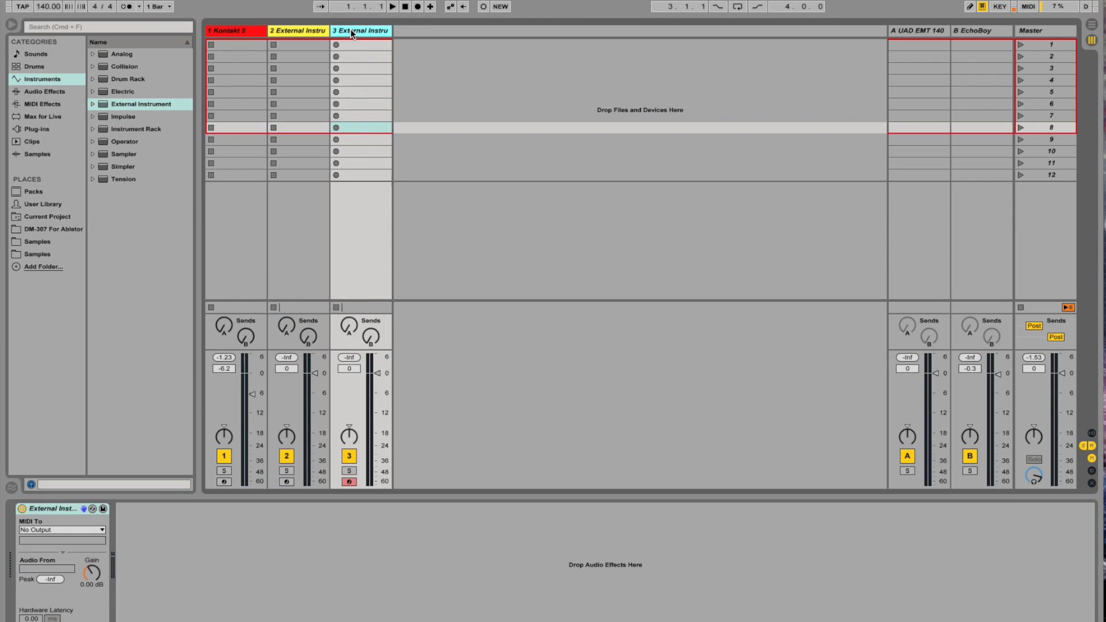
pyautogui.click(86, 530)
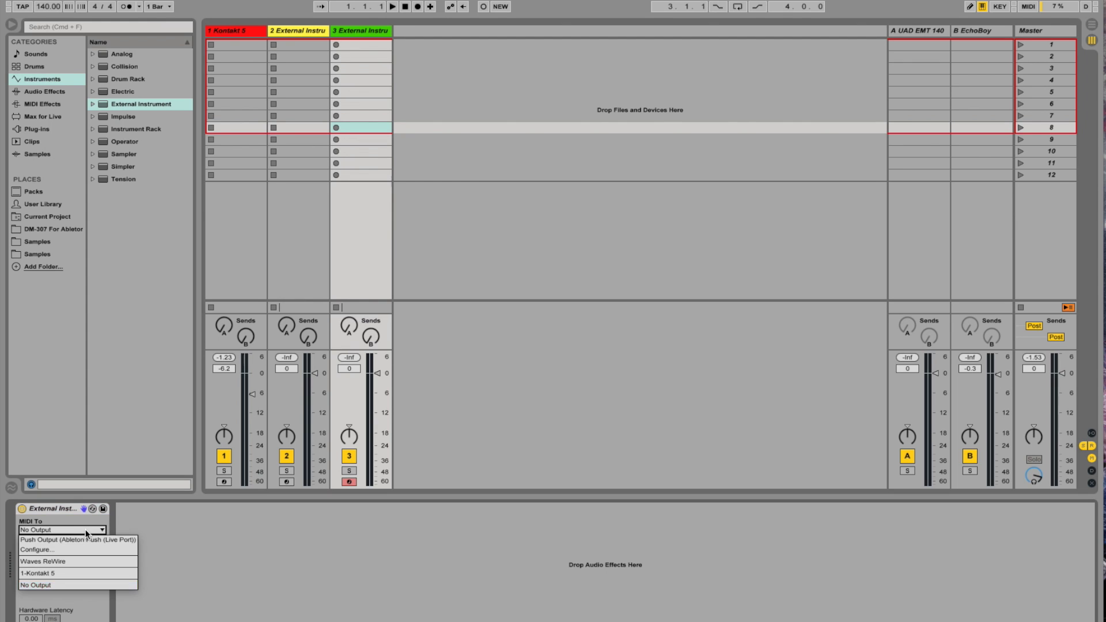
pyautogui.click(53, 573)
pyautogui.click(51, 540)
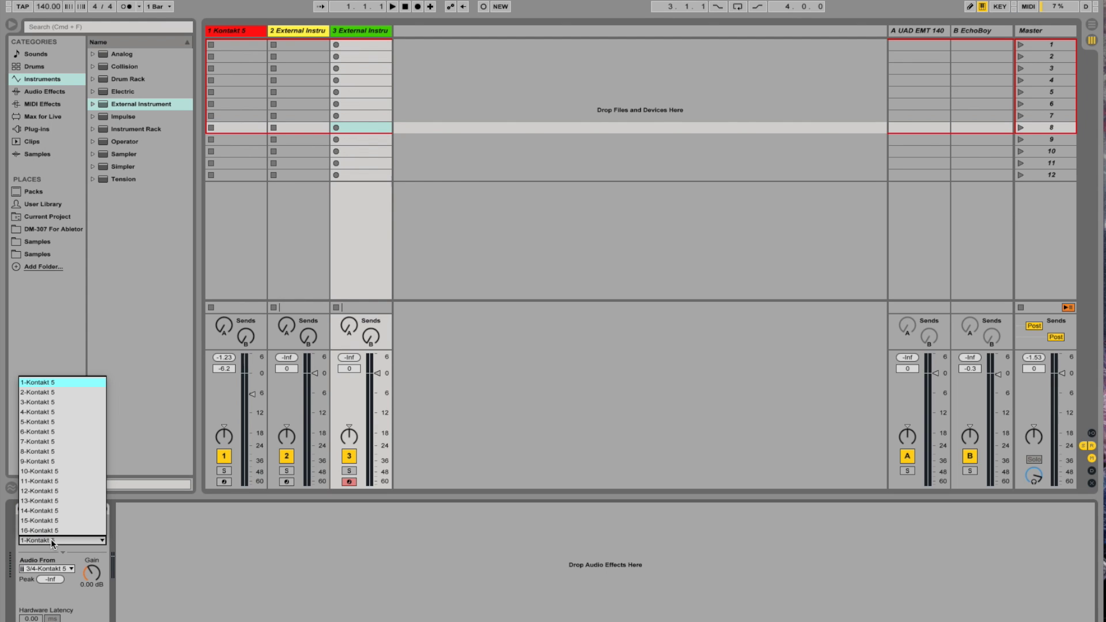
pyautogui.click(41, 421)
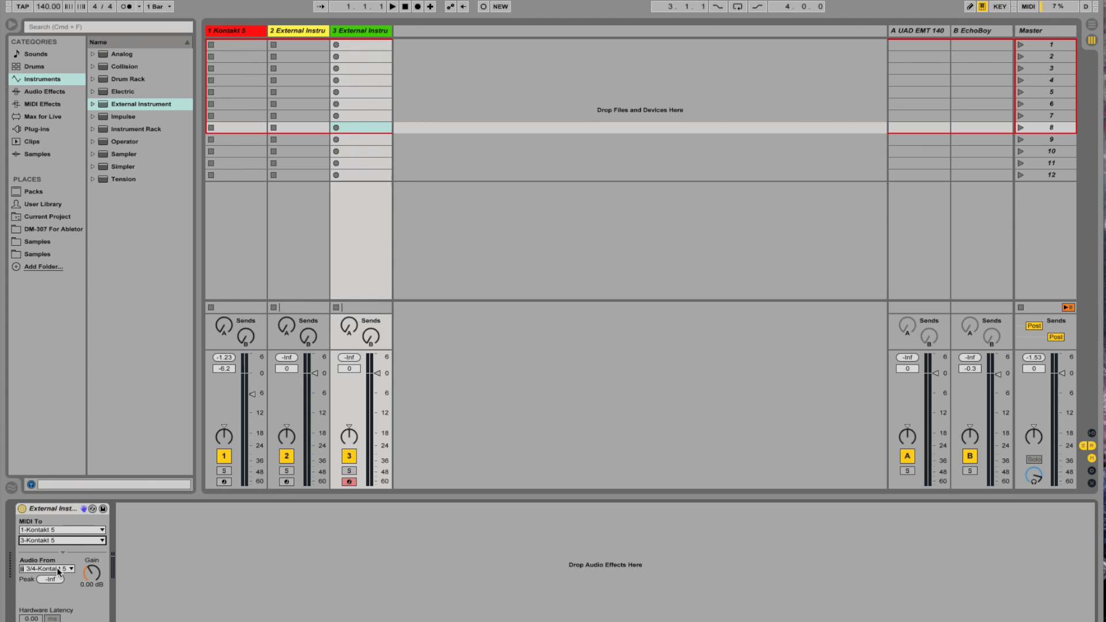
pyautogui.click(53, 569)
pyautogui.click(45, 440)
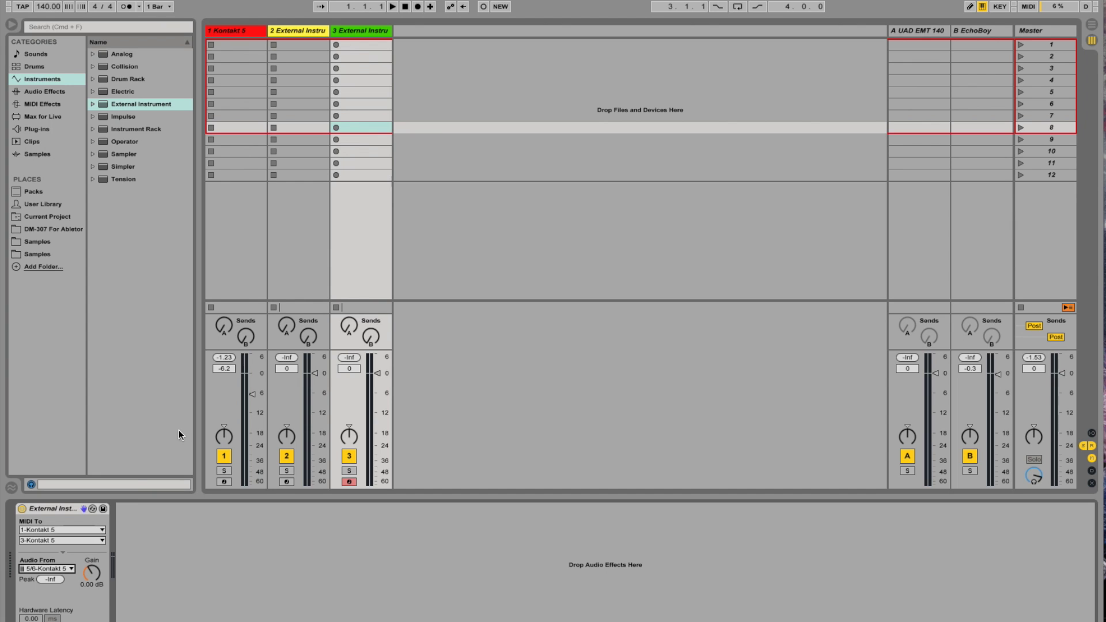
# Review the Kontakt 5 track and track 3, then show the User Library in the browser
pyautogui.click(221, 29)
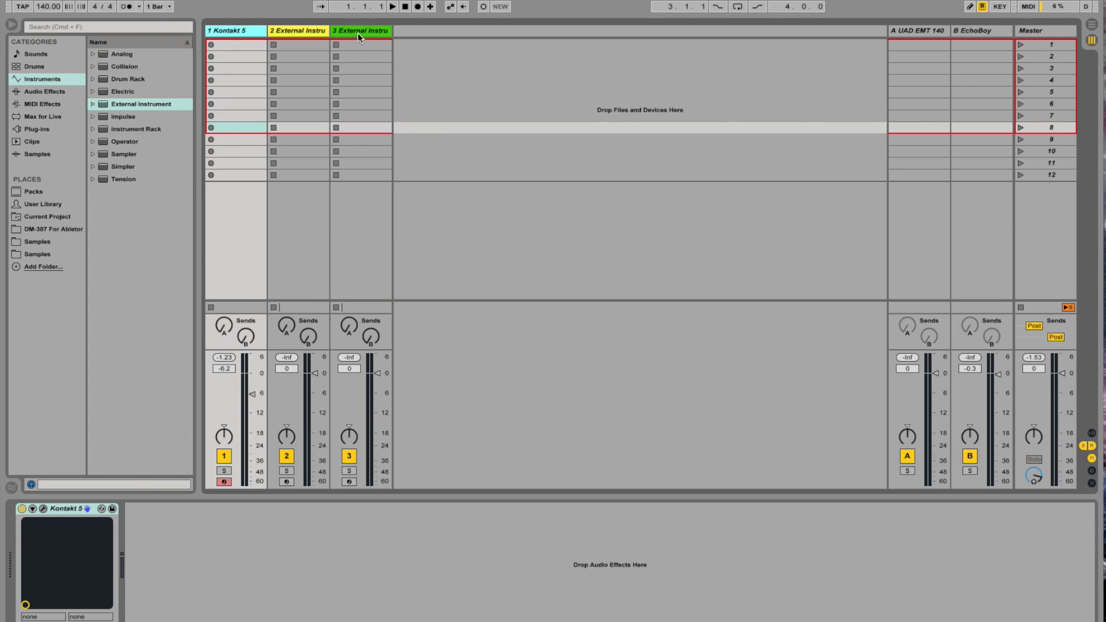
pyautogui.click(356, 32)
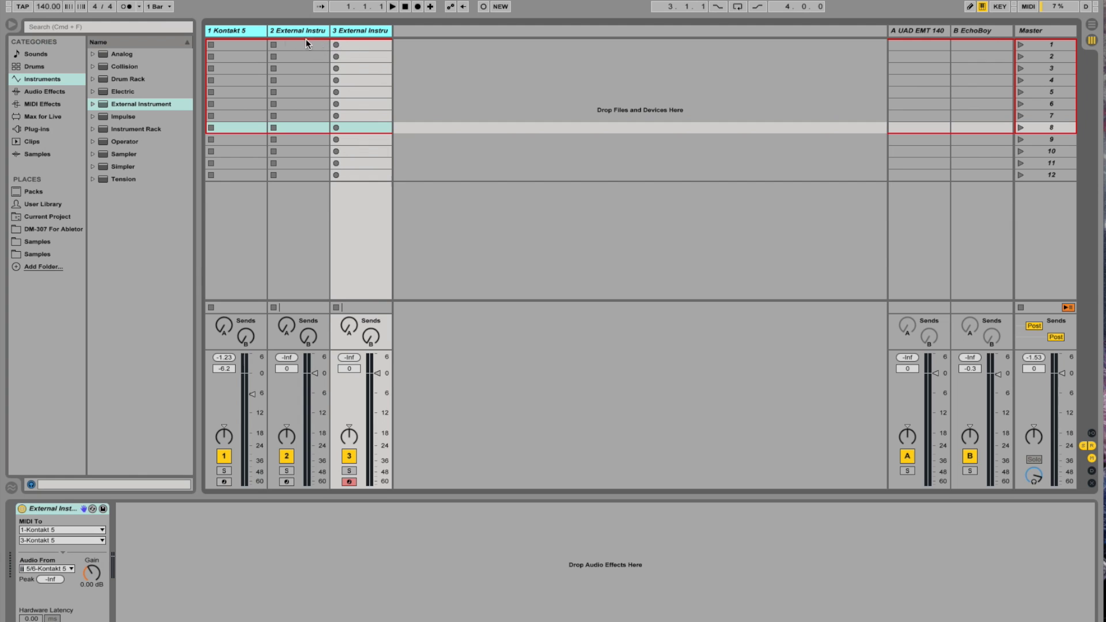
pyautogui.click(40, 205)
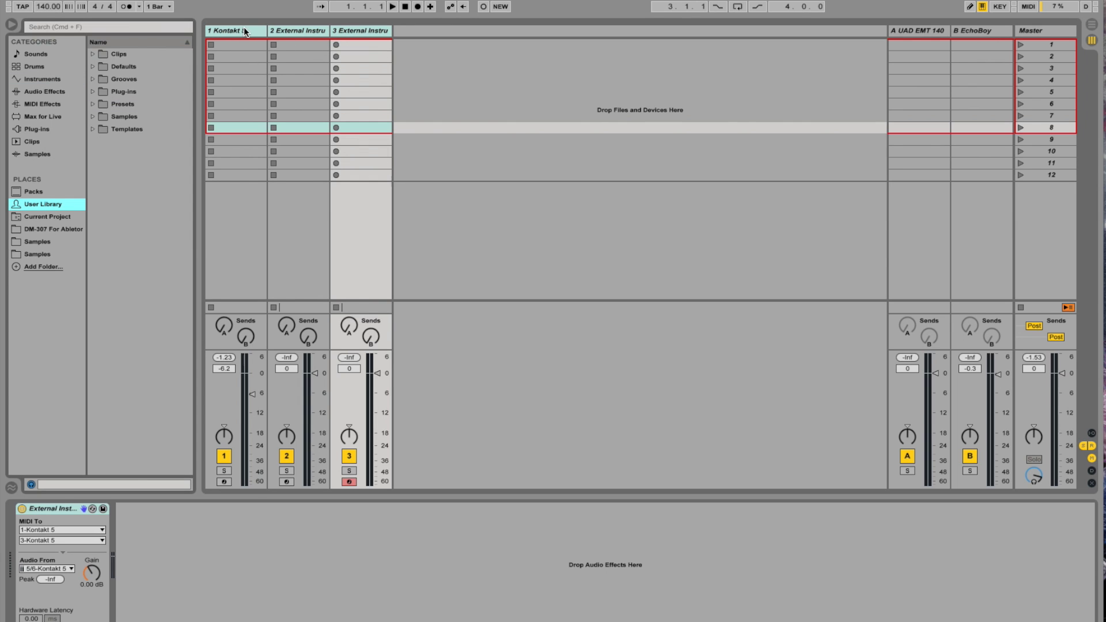